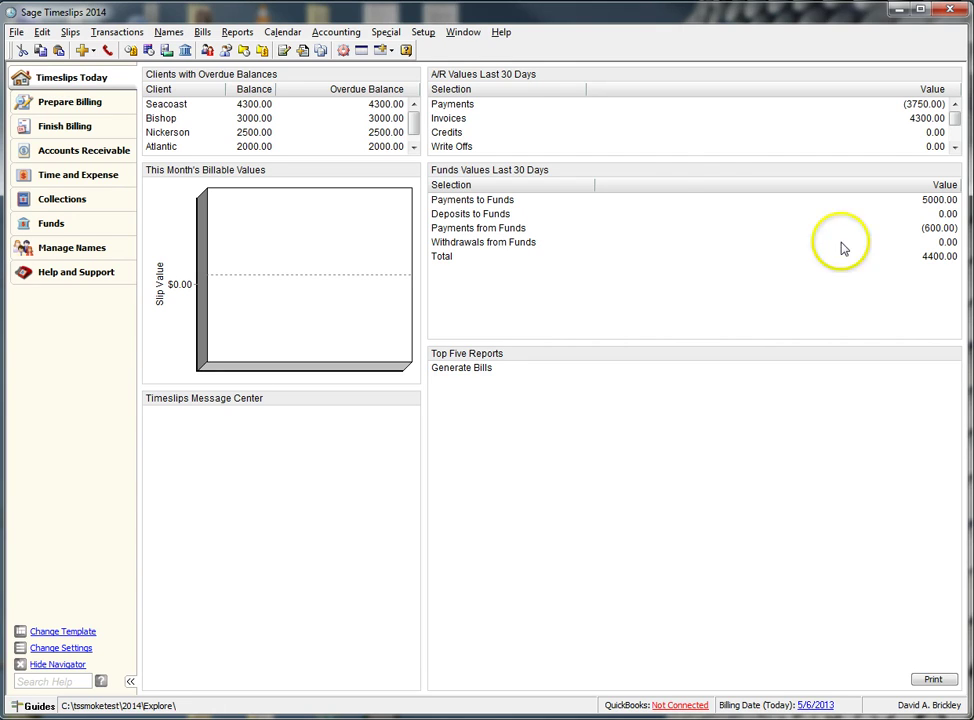
# Start Accounting > Synchronize Names with QuickBooks and confirm it, connecting to QuickBooks
pyautogui.click(348, 32)
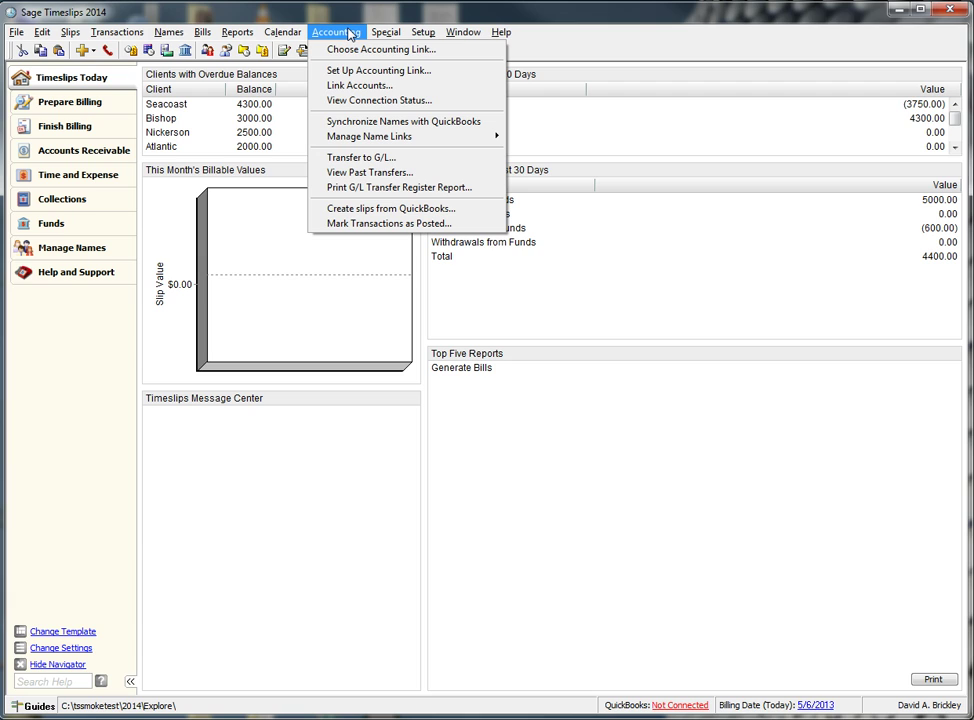
pyautogui.click(460, 121)
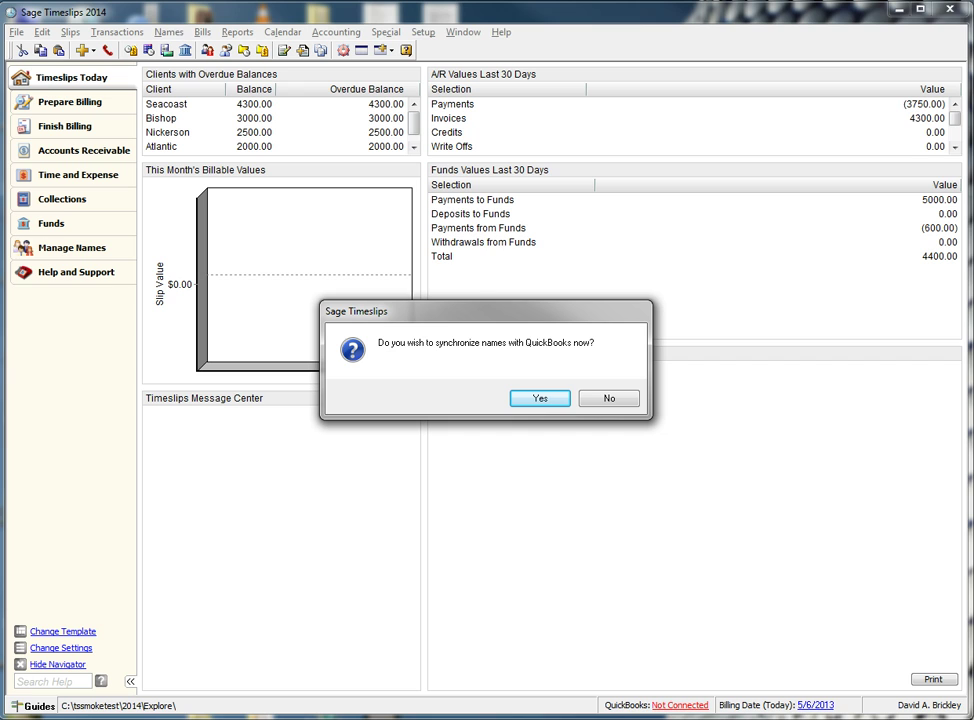
pyautogui.click(545, 398)
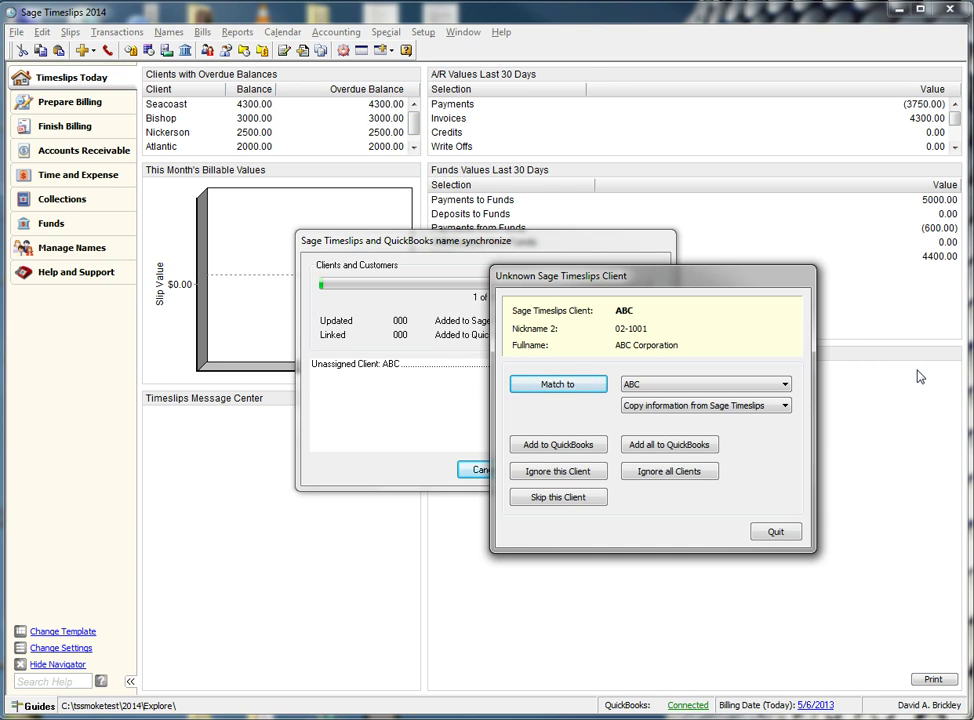
# Keep QuickBooks customer ABC as the match for client ABC, copying information from Sage Timeslips
pyautogui.click(782, 384)
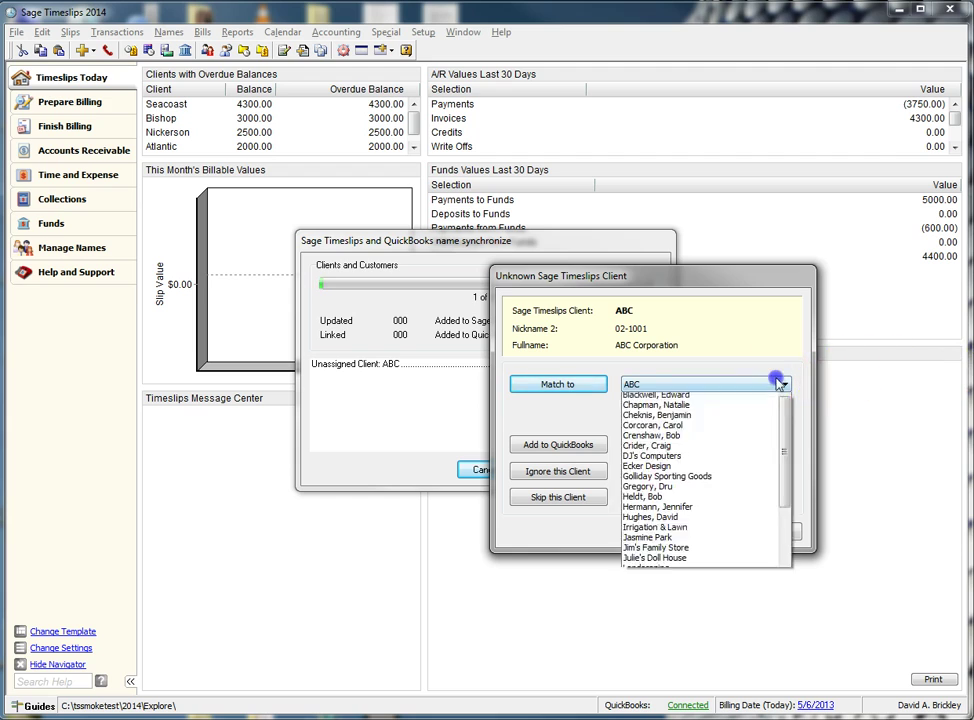
pyautogui.click(780, 384)
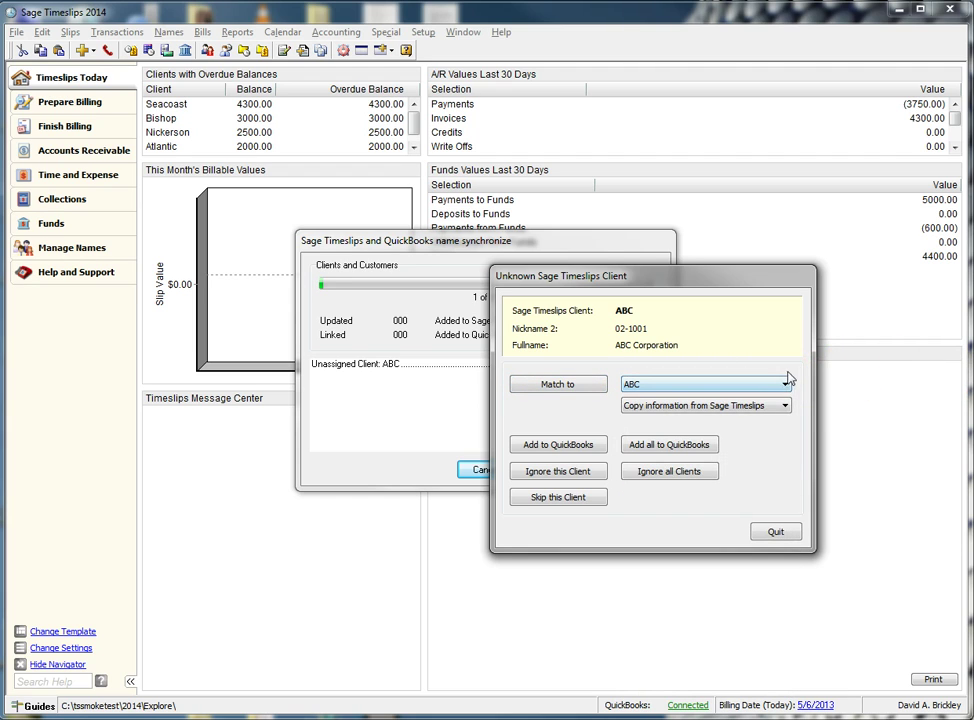
pyautogui.click(786, 405)
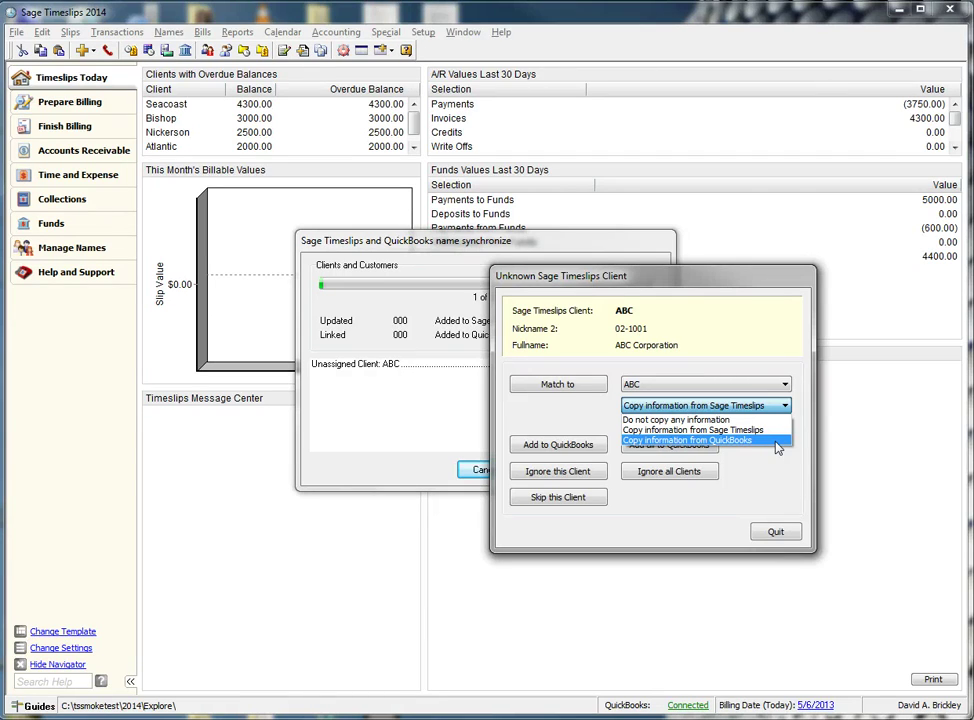
pyautogui.click(785, 429)
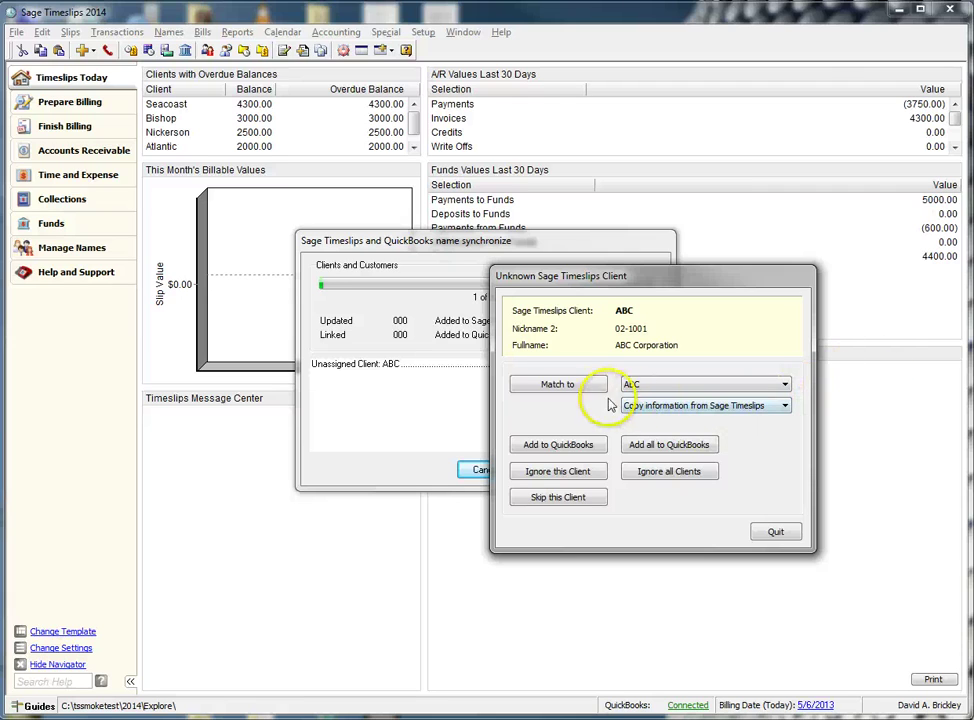
# Match ABC, add Atlantic, ignore Bishop, skip Eastern, then add every remaining client to QuickBooks
pyautogui.click(560, 386)
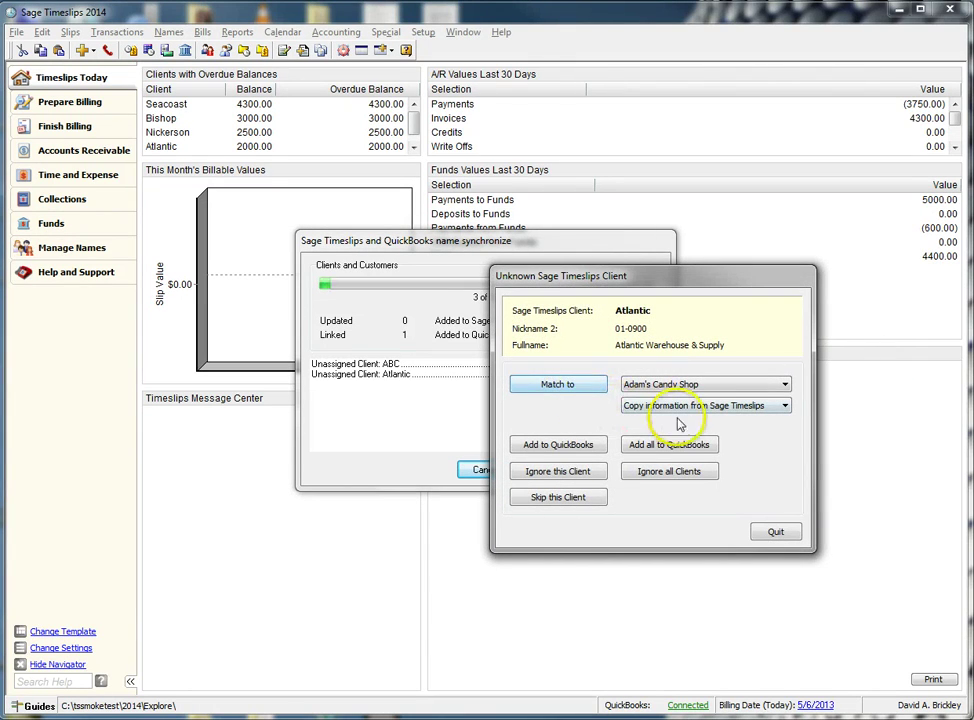
pyautogui.click(560, 445)
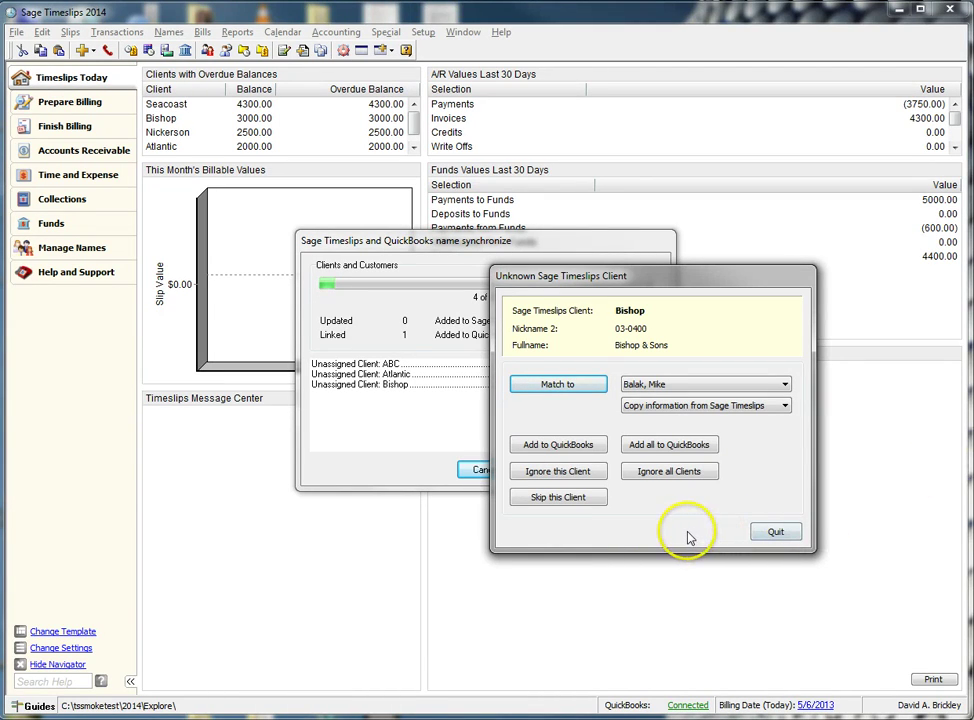
pyautogui.click(598, 472)
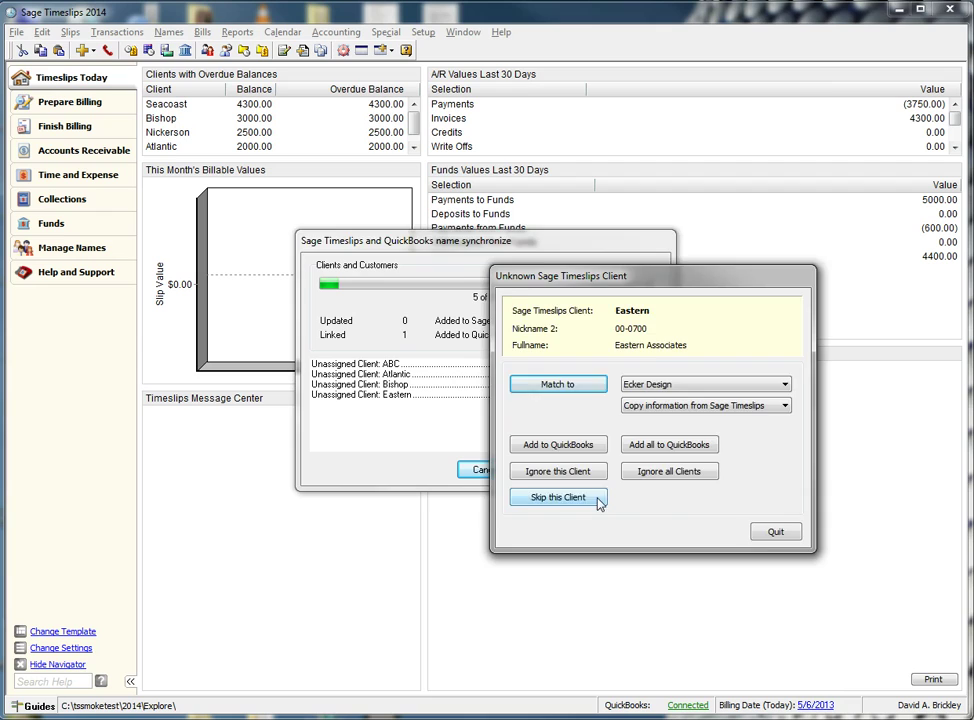
pyautogui.click(598, 503)
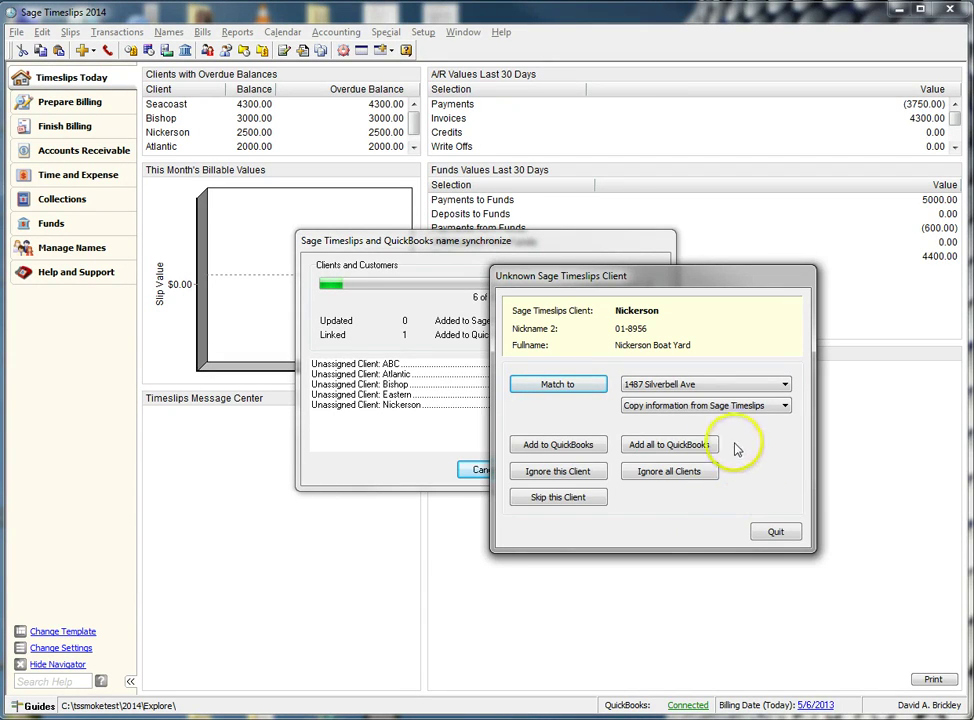
pyautogui.click(691, 444)
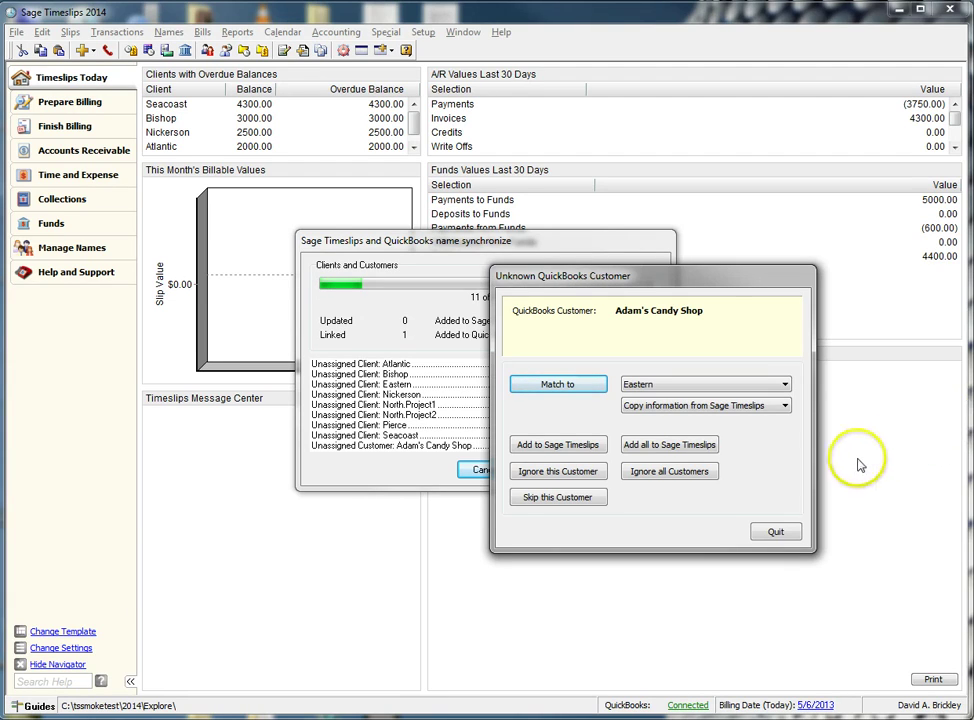
# Add all unmatched QuickBooks customers to Timeslips, truncating all names over 30 characters
pyautogui.click(698, 448)
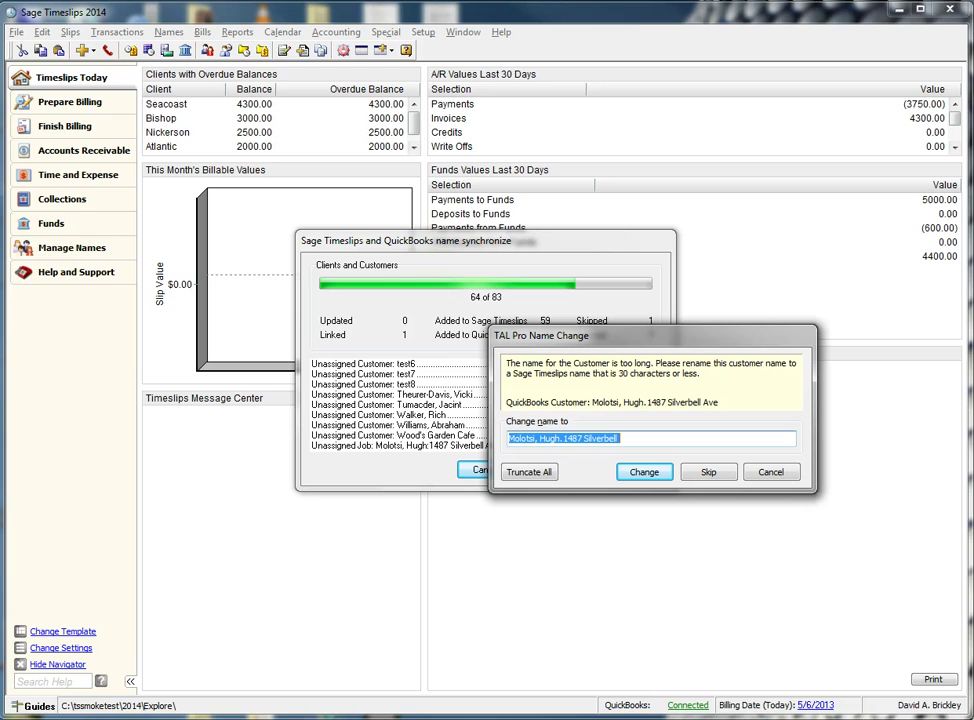
pyautogui.click(536, 472)
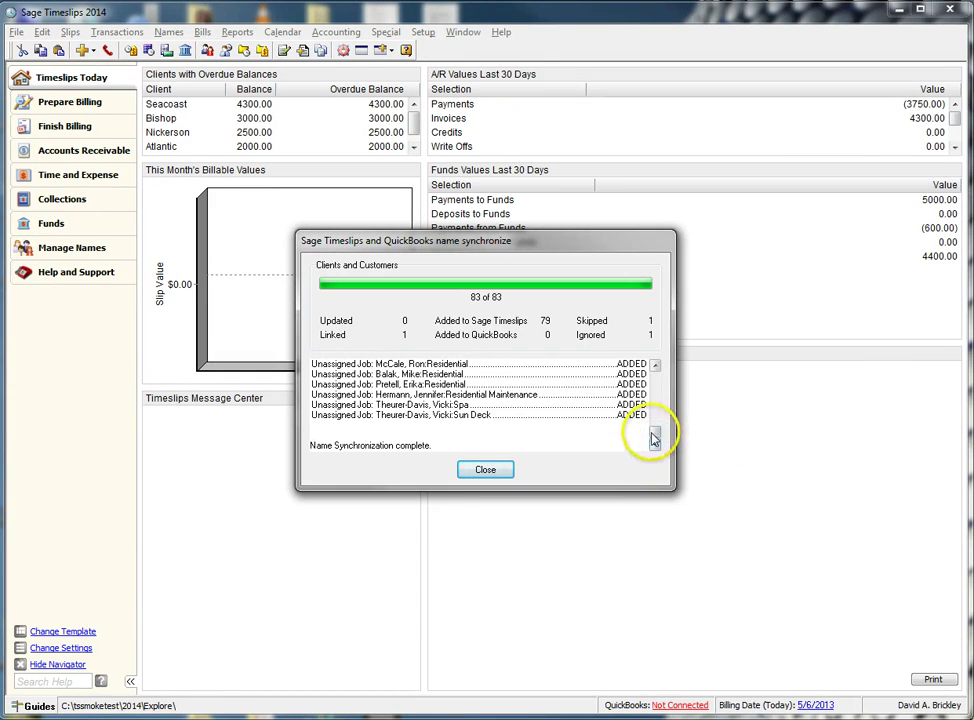
# Review the completed 83-of-83 synchronization log and close the summary window
pyautogui.moveTo(658, 429); pyautogui.dragTo(650, 468)
pyautogui.click(486, 470)
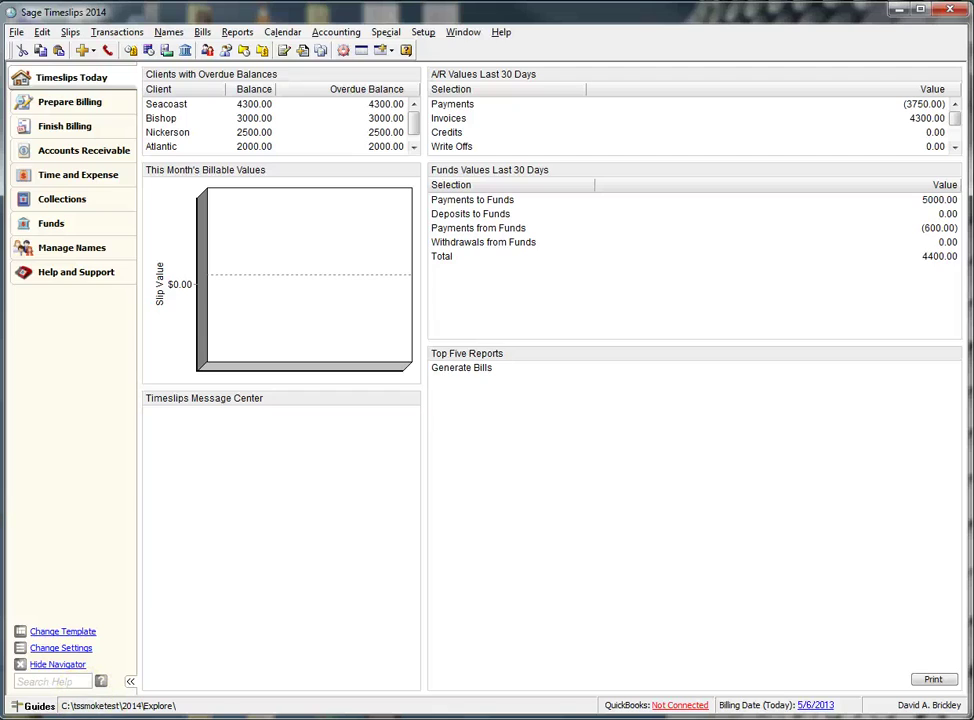
# Open Manage Name Links > Clients and QuickBooks Customers Links, review the linked lists, and accept
pyautogui.click(336, 32)
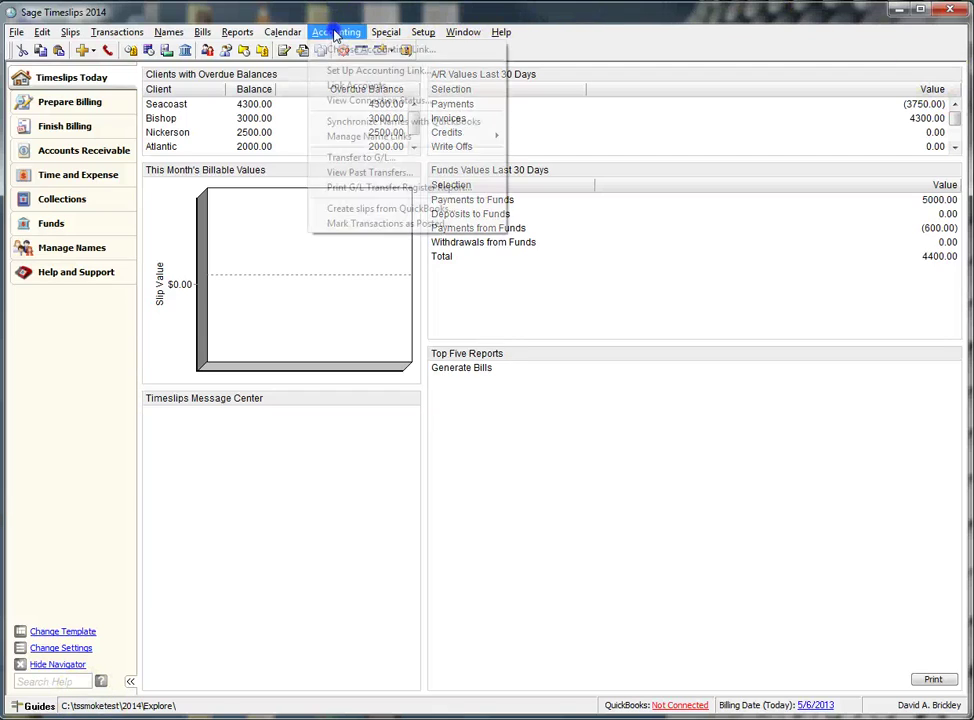
pyautogui.moveTo(497, 148)
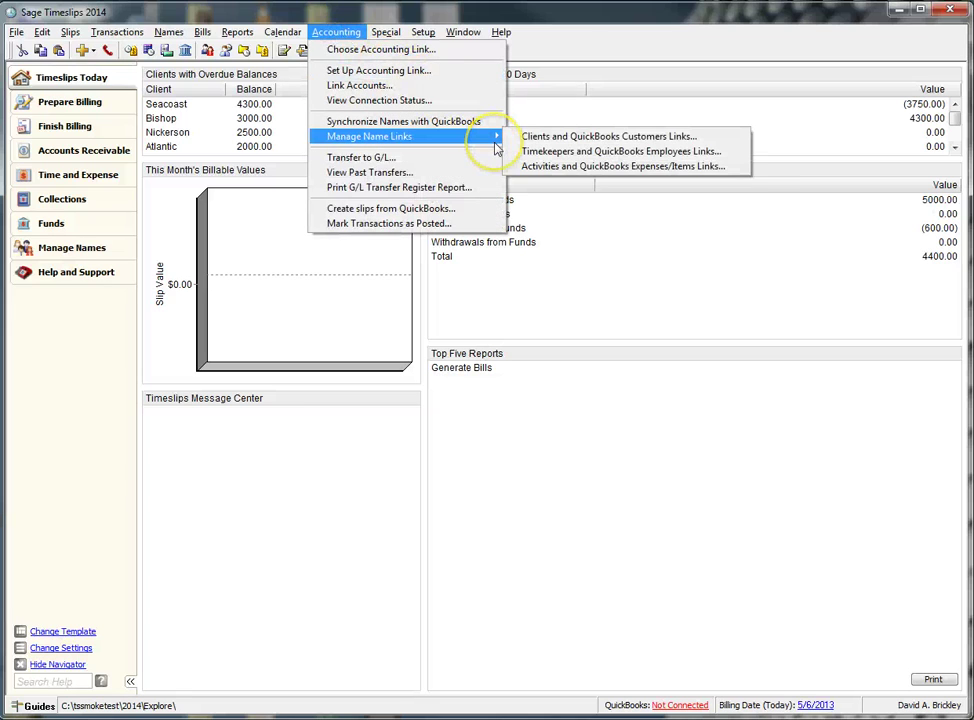
pyautogui.click(558, 136)
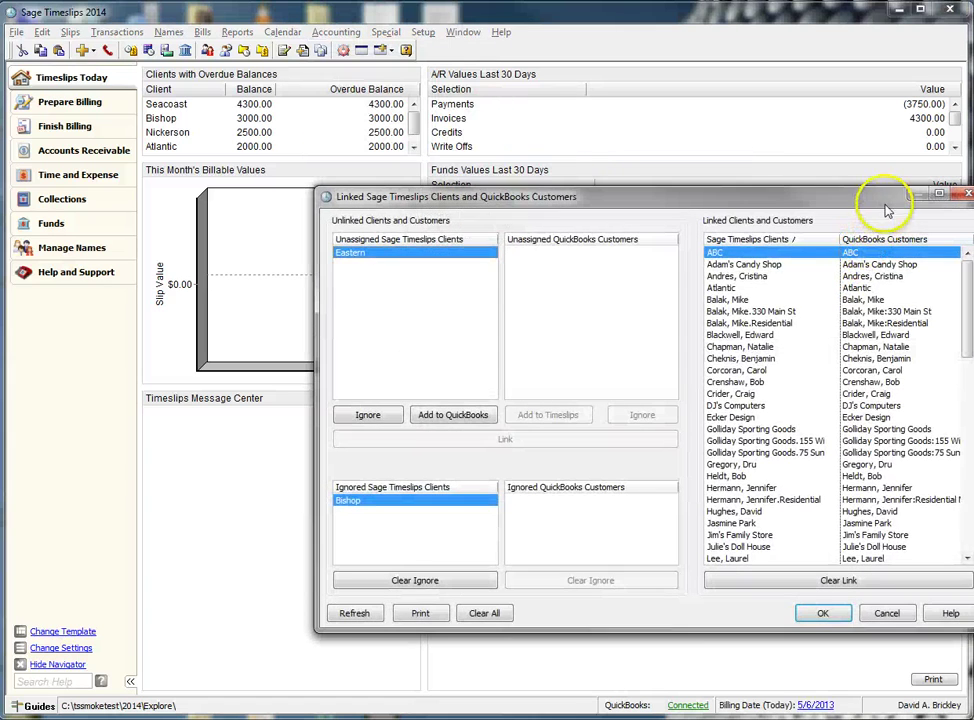
pyautogui.moveTo(884, 204); pyautogui.dragTo(818, 176)
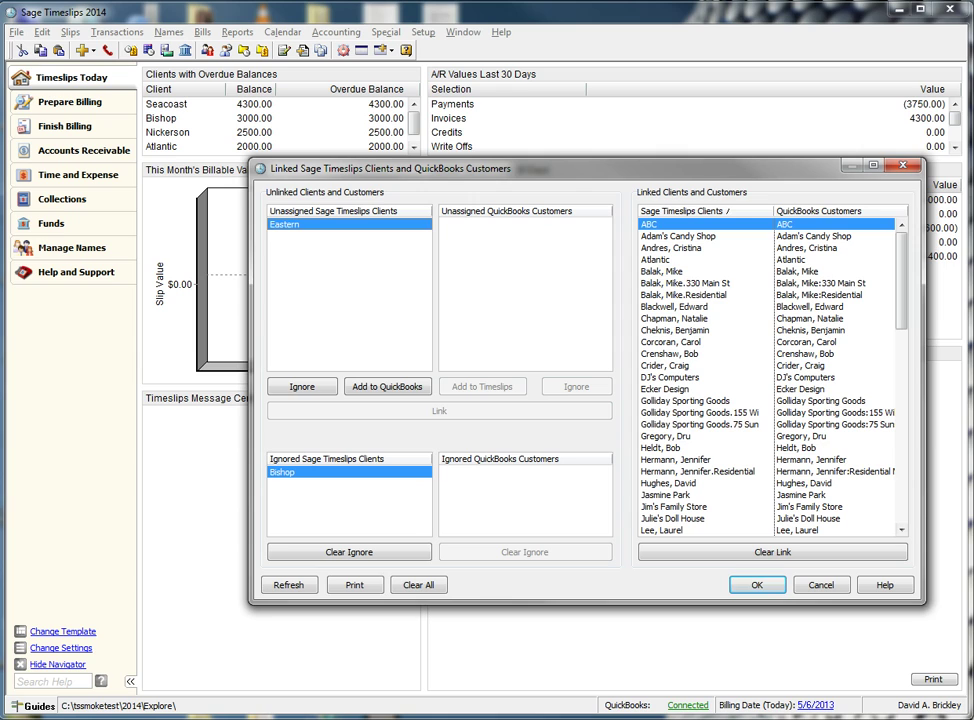
pyautogui.click(757, 584)
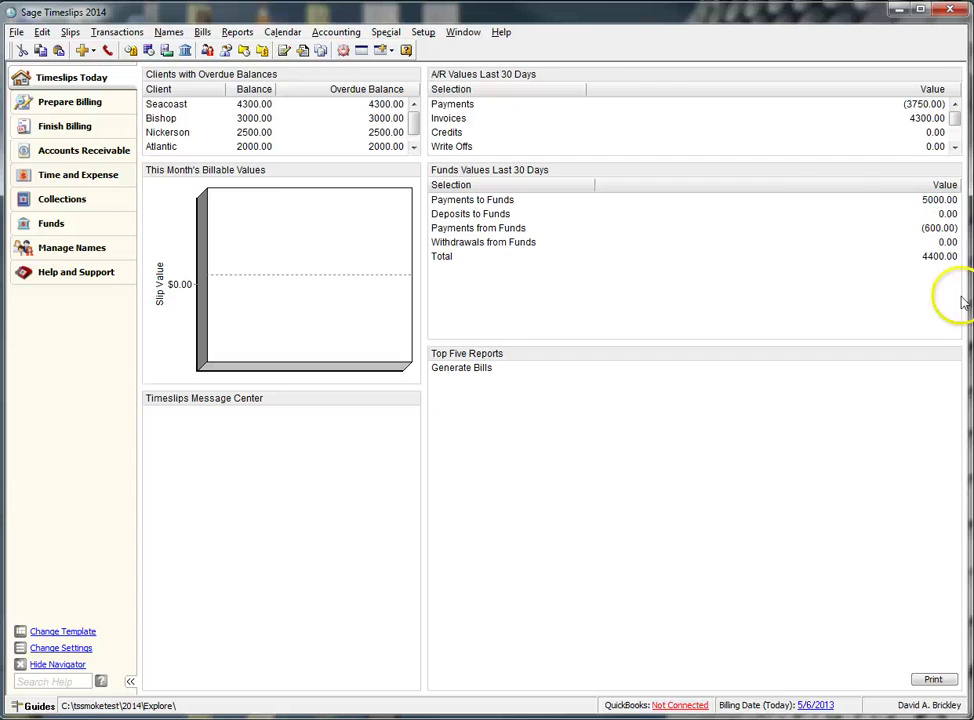
# Open Accounting > Link Accounts and scroll the QuickBooks Accounts list to start at 1200
pyautogui.click(334, 33)
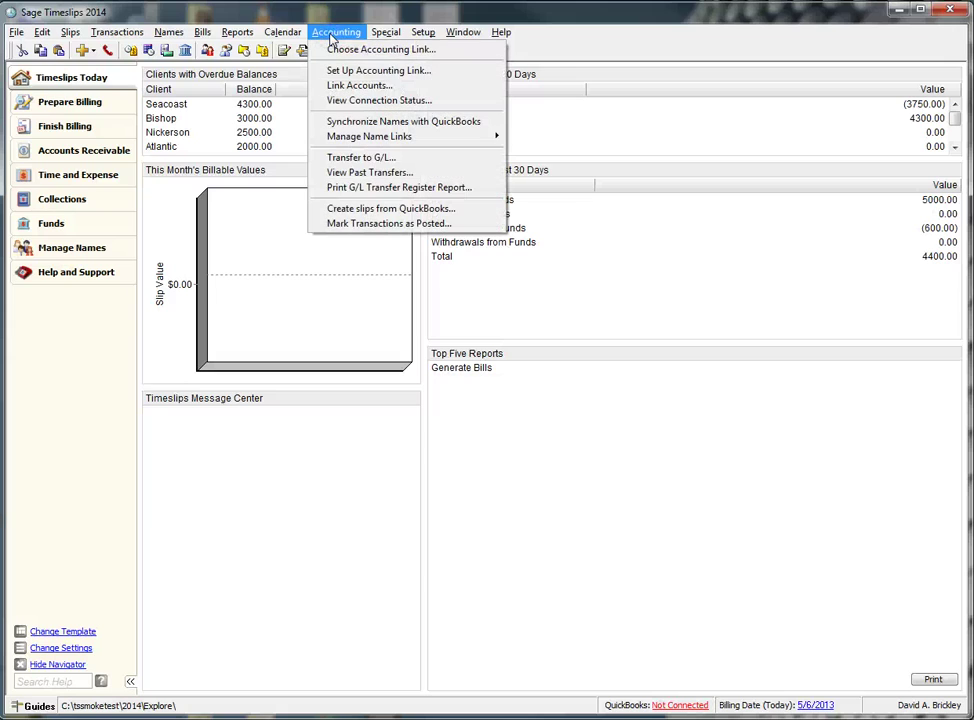
pyautogui.click(366, 87)
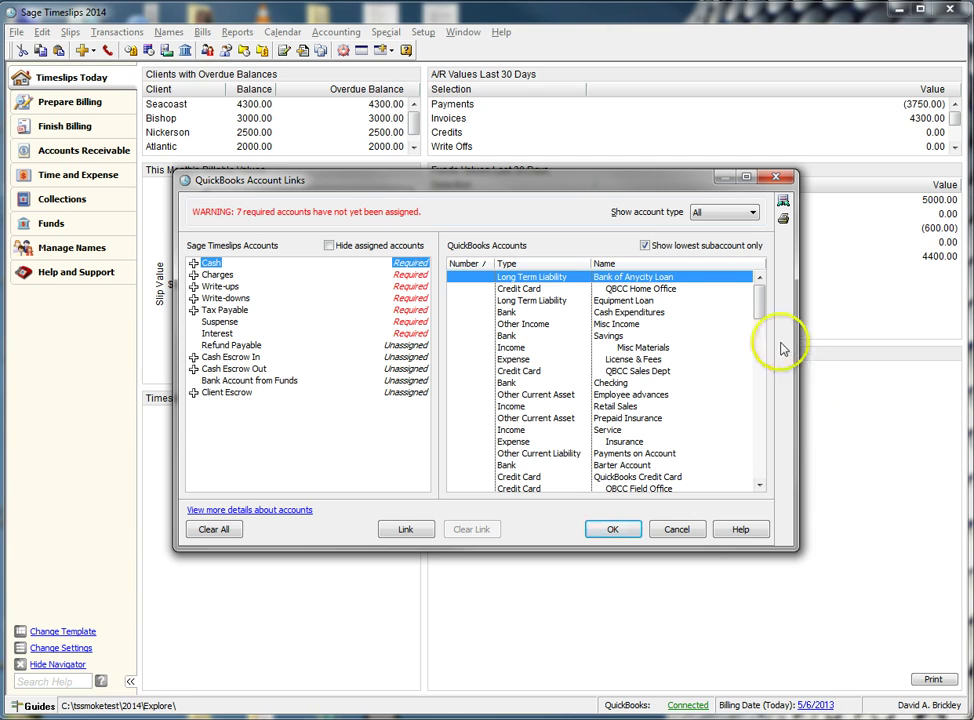
pyautogui.moveTo(760, 298); pyautogui.dragTo(761, 328)
pyautogui.click(759, 277)
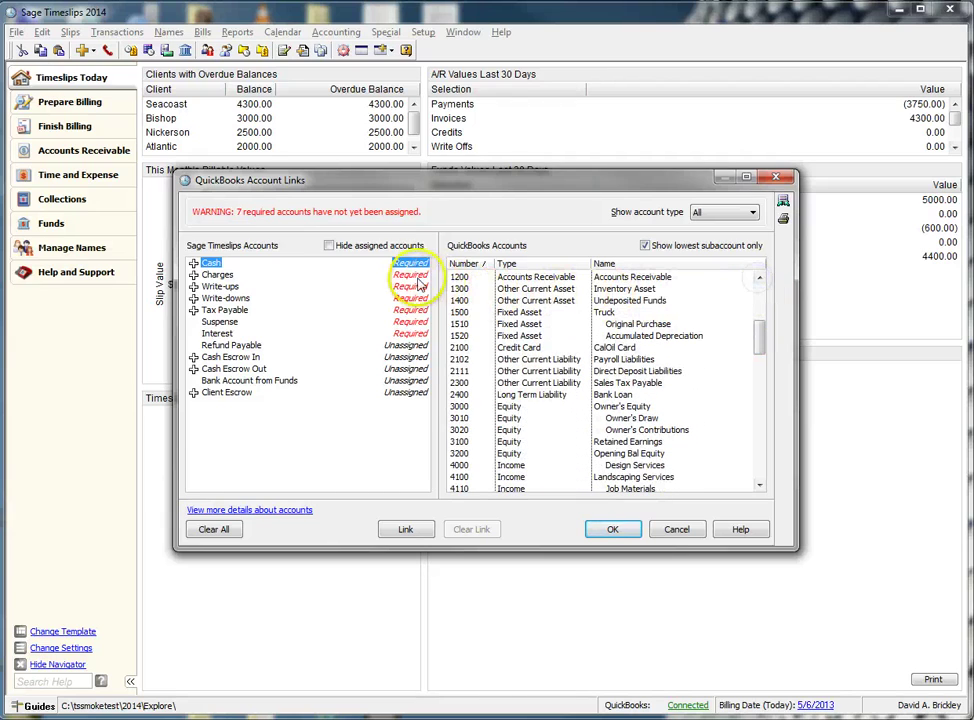
# Link Cash to 1200, Charges to 1400, and Write-ups to 1300
pyautogui.click(461, 277)
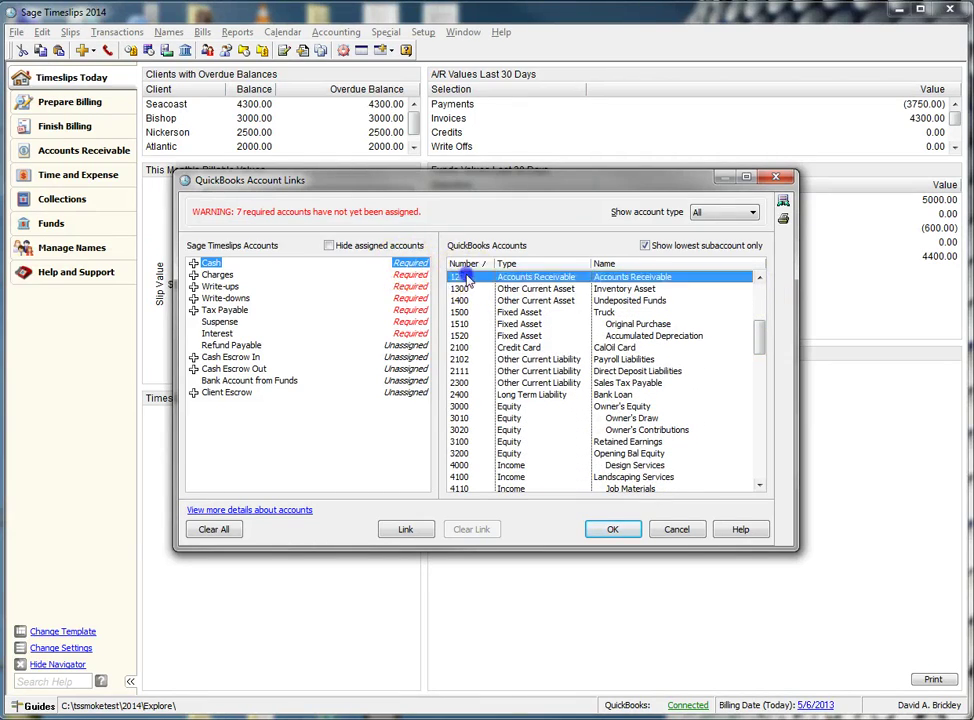
pyautogui.click(409, 529)
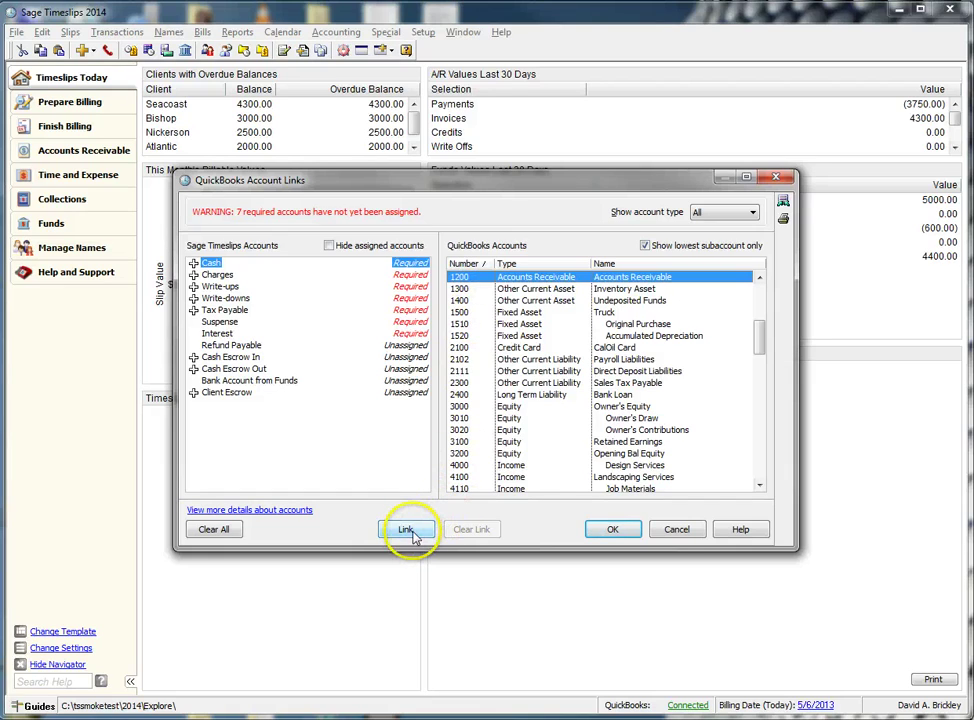
pyautogui.click(406, 276)
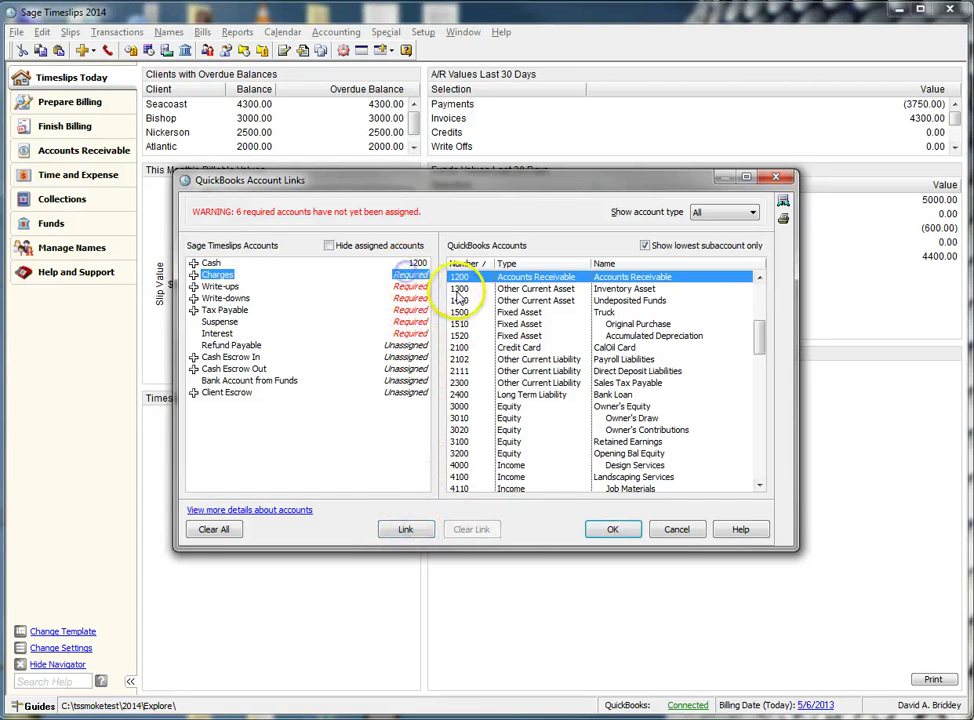
pyautogui.click(455, 300)
pyautogui.click(410, 529)
pyautogui.click(220, 286)
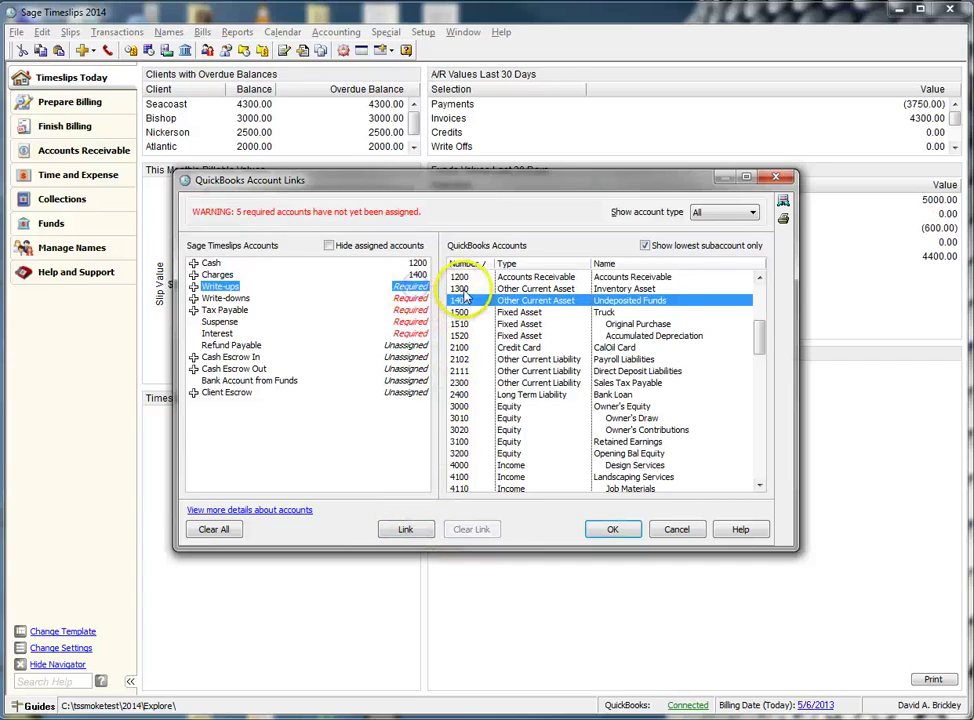
pyautogui.click(459, 288)
pyautogui.click(402, 529)
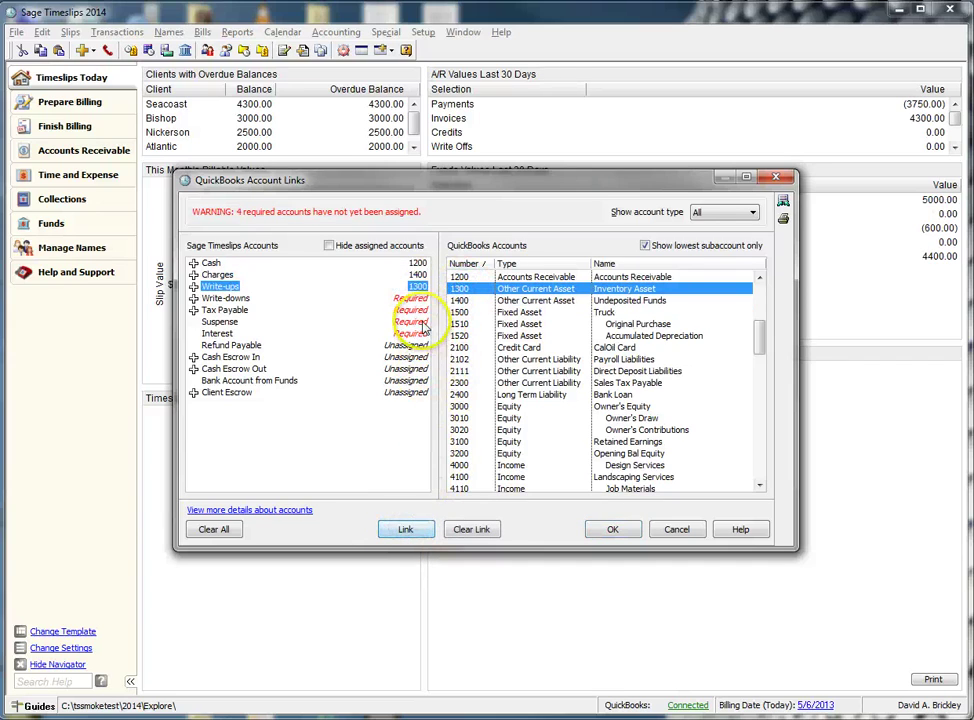
# Link Write-downs to 1500 and Tax Payable to 1510
pyautogui.click(423, 300)
pyautogui.click(458, 312)
pyautogui.click(405, 529)
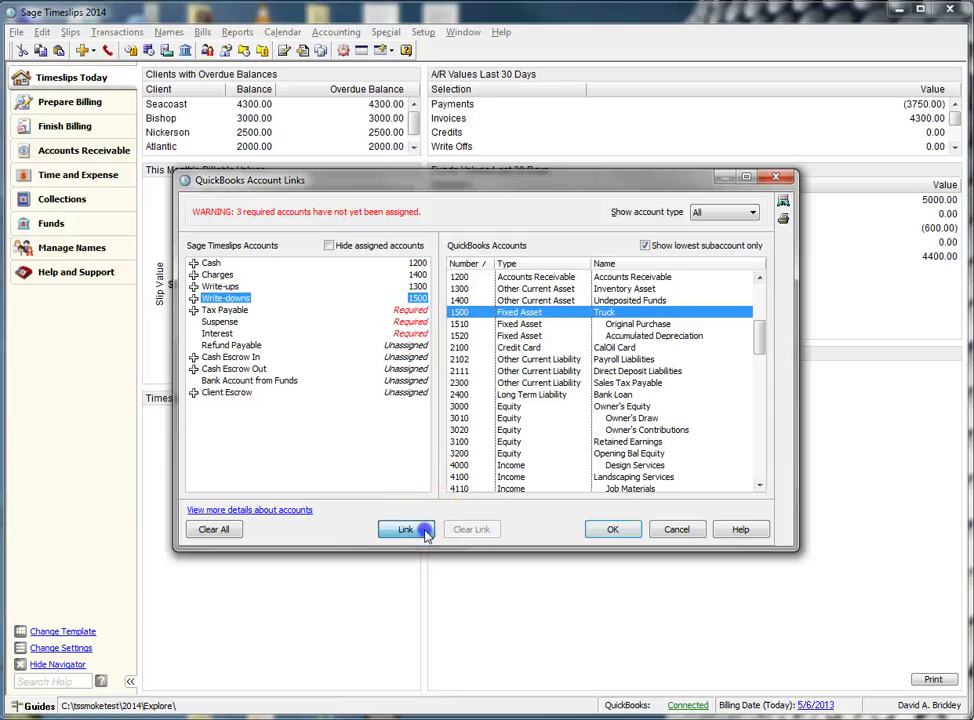
pyautogui.click(420, 310)
pyautogui.click(460, 324)
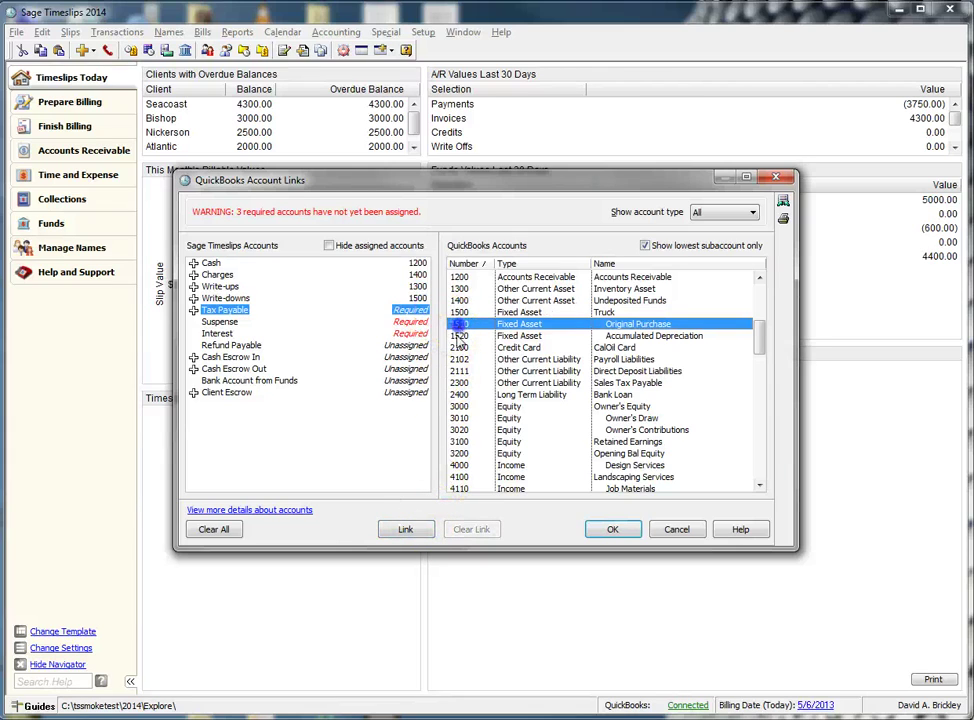
pyautogui.click(408, 530)
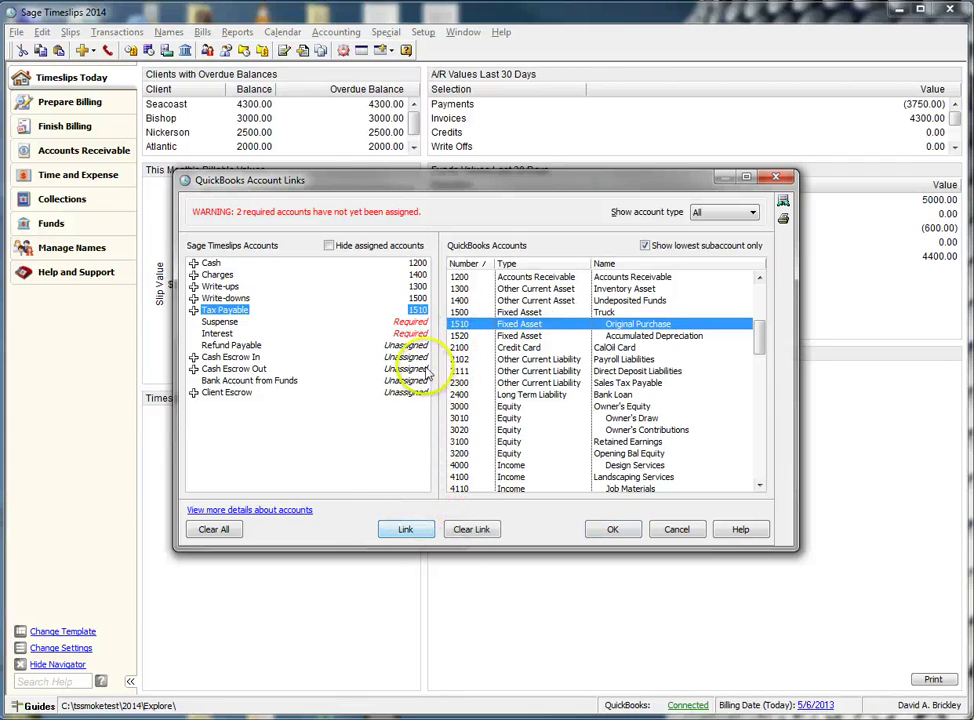
# Link Suspense to 1520 and Interest to 2100, then save the account links
pyautogui.click(413, 322)
pyautogui.click(458, 336)
pyautogui.click(405, 529)
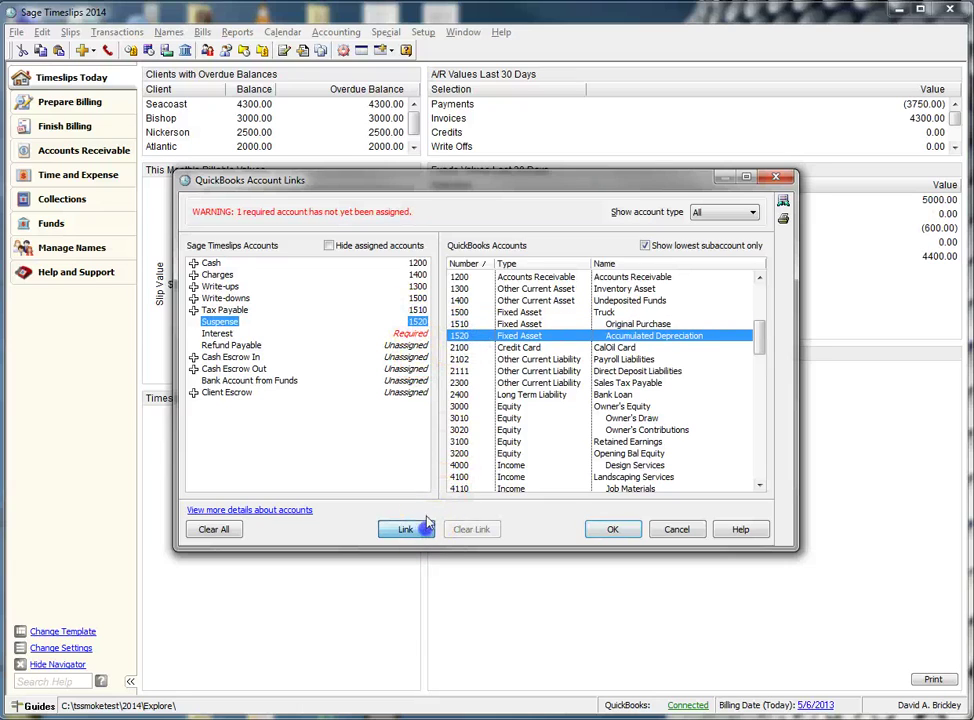
pyautogui.click(418, 333)
pyautogui.click(458, 347)
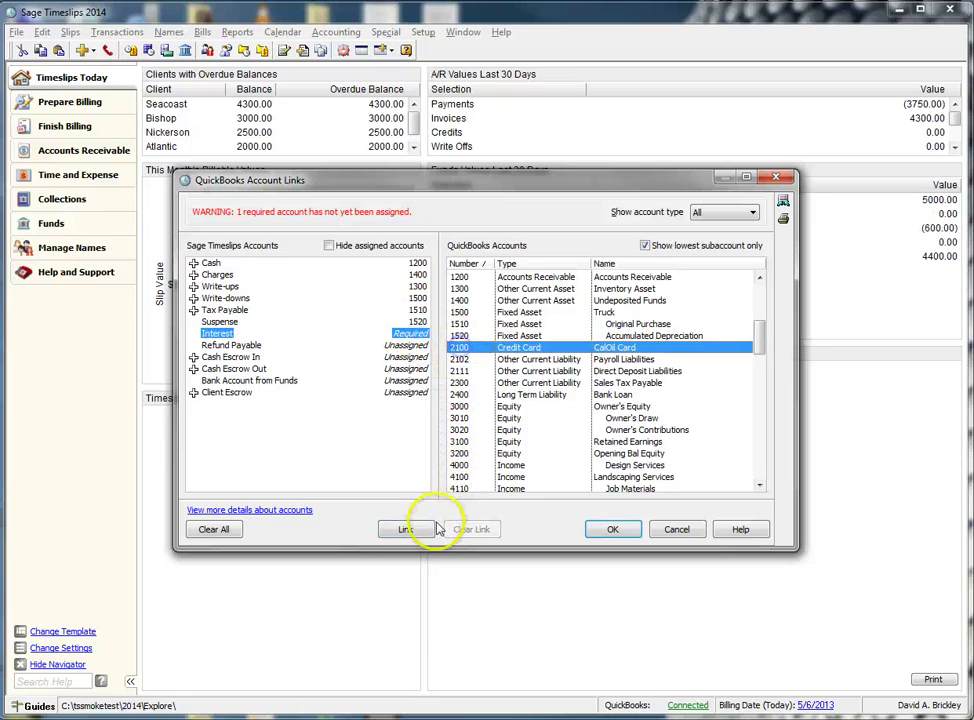
pyautogui.click(408, 529)
pyautogui.click(611, 529)
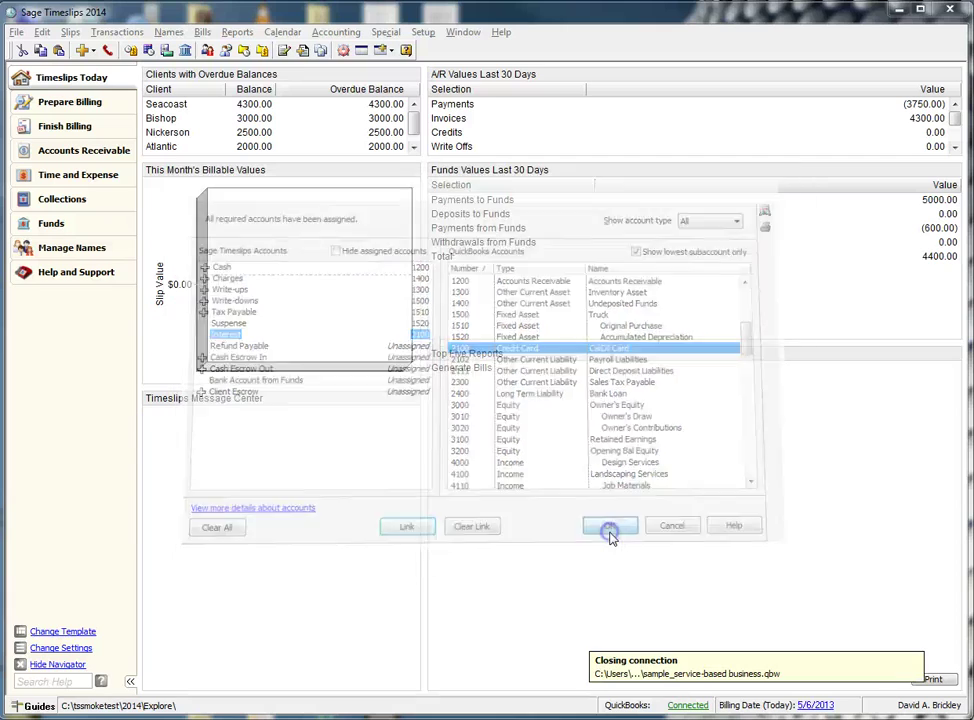